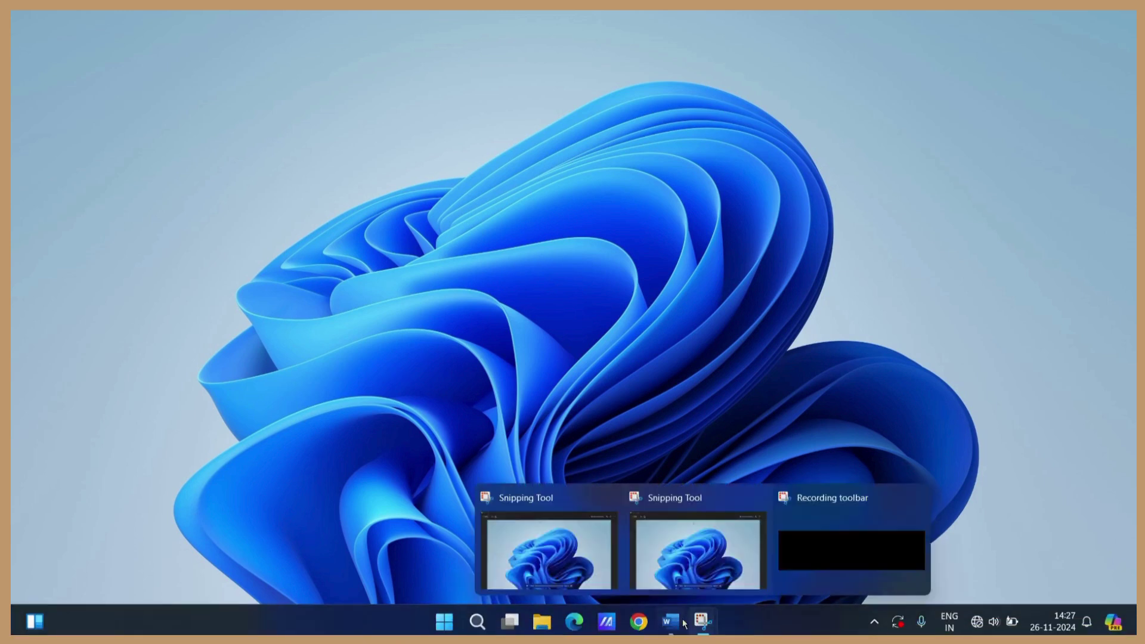
Switch to the Uygg document, scroll through it, and place the cursor after 'Dashboard' in the first line.
{"action": "mouse_move", "coordinate": [672, 624]}
{"action": "left_click", "coordinate": [667, 544]}
{"action": "scroll", "coordinate": [586, 404], "scroll_direction": "down", "scroll_amount": 10}
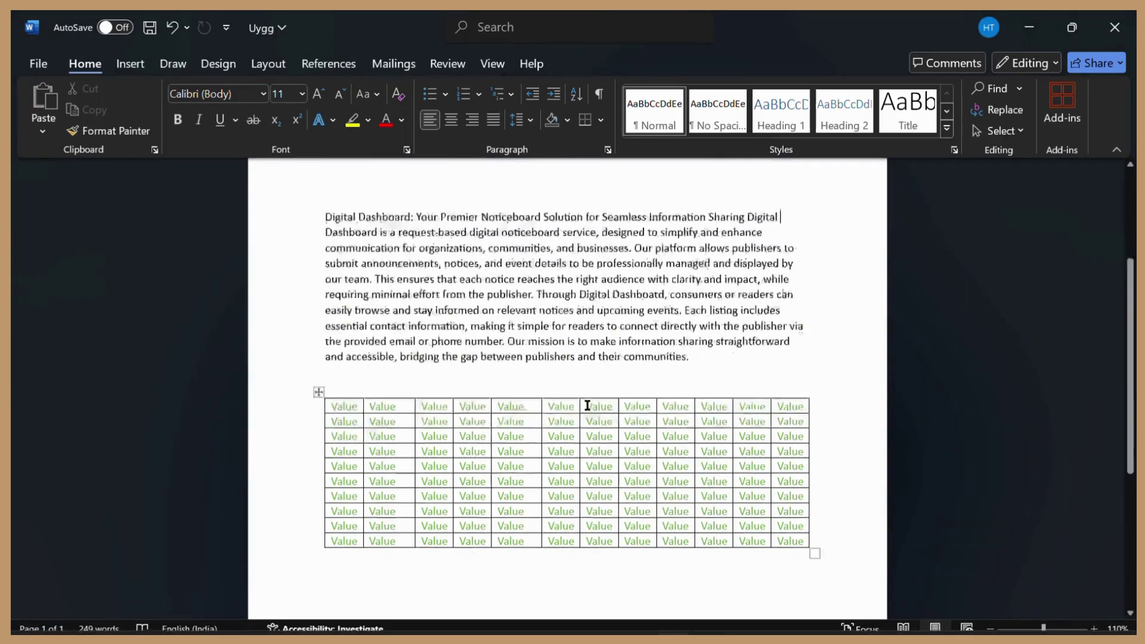
{"action": "scroll", "coordinate": [587, 405], "scroll_direction": "up", "scroll_amount": 10}
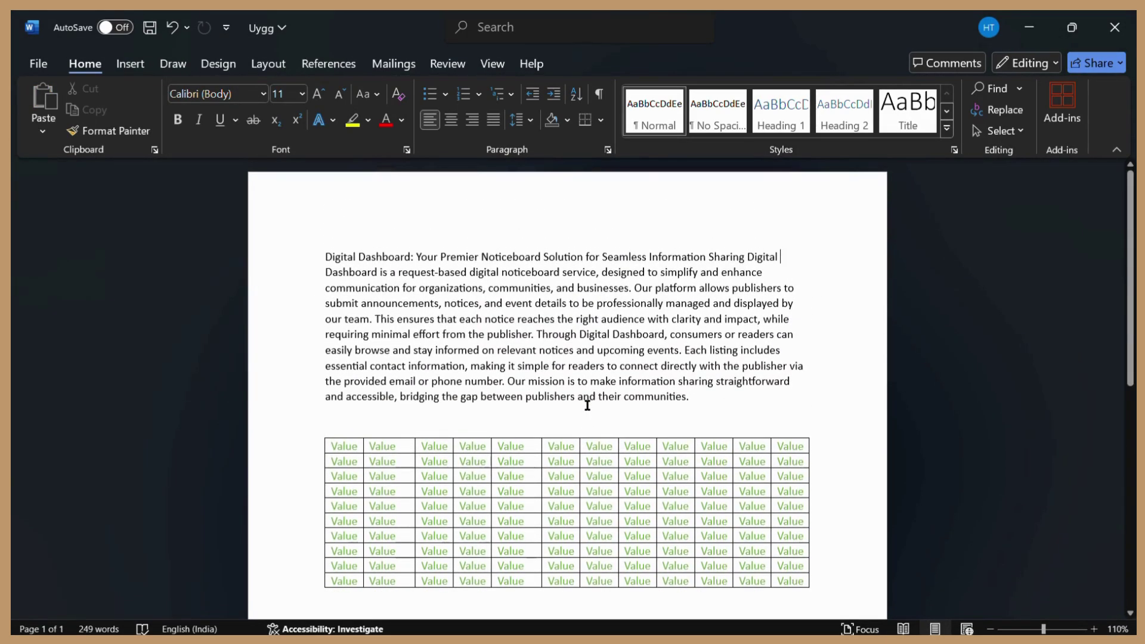
{"action": "scroll", "coordinate": [471, 327], "scroll_direction": "down", "scroll_amount": 5}
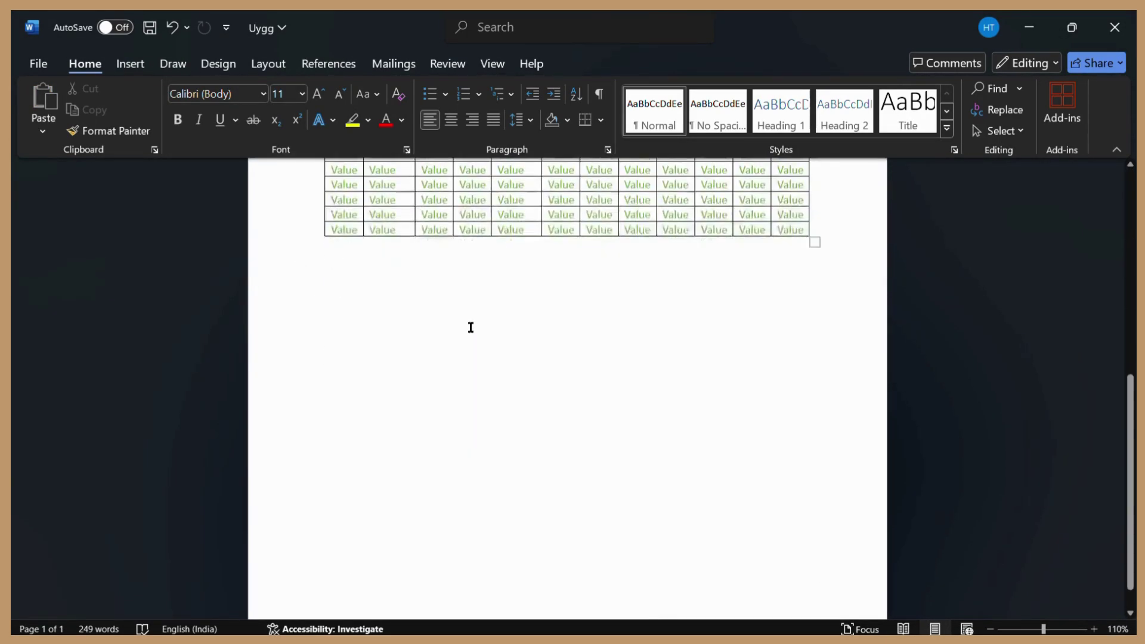
{"action": "scroll", "coordinate": [417, 299], "scroll_direction": "up", "scroll_amount": 5}
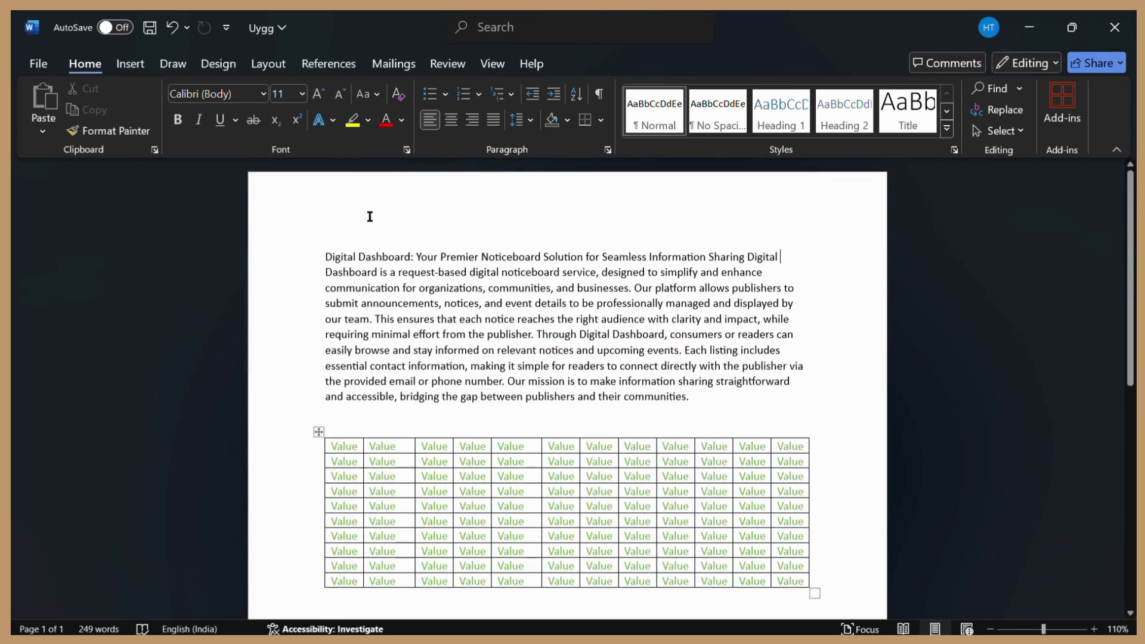
{"action": "left_click", "coordinate": [411, 212]}
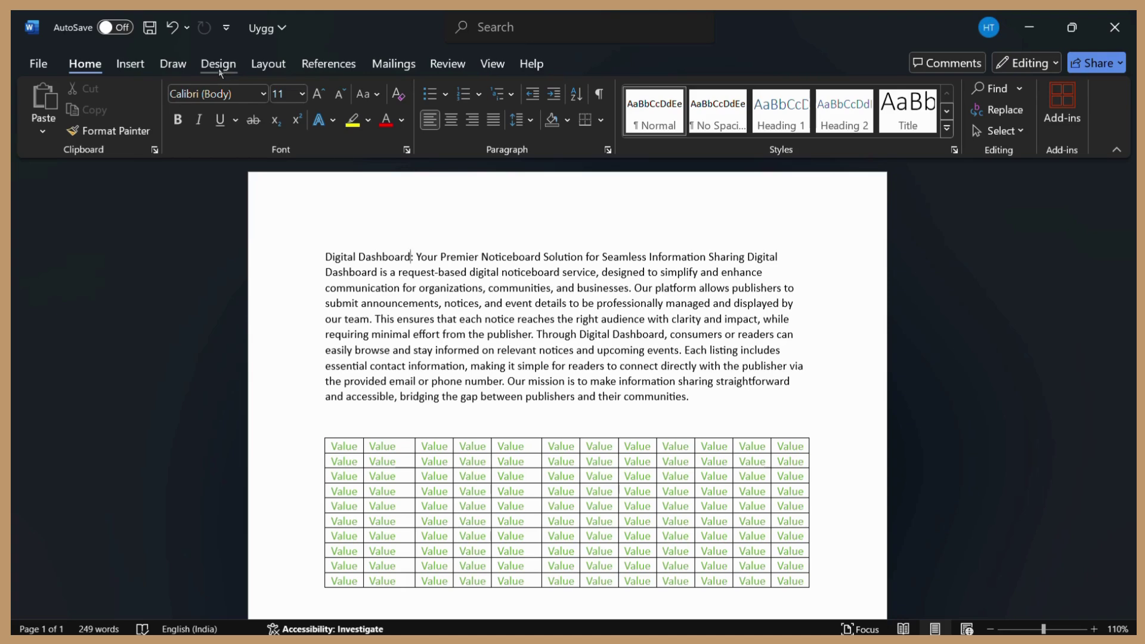
Open the Page Color menu from the Design tab's Page Background group.
{"action": "left_click", "coordinate": [220, 72]}
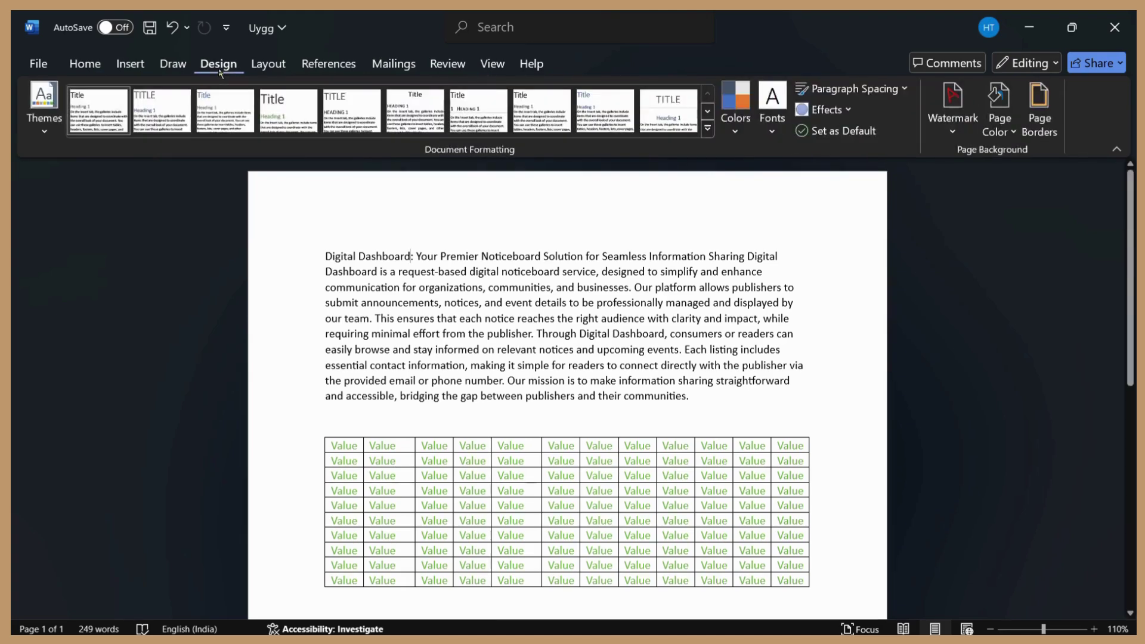
{"action": "left_click", "coordinate": [1012, 132]}
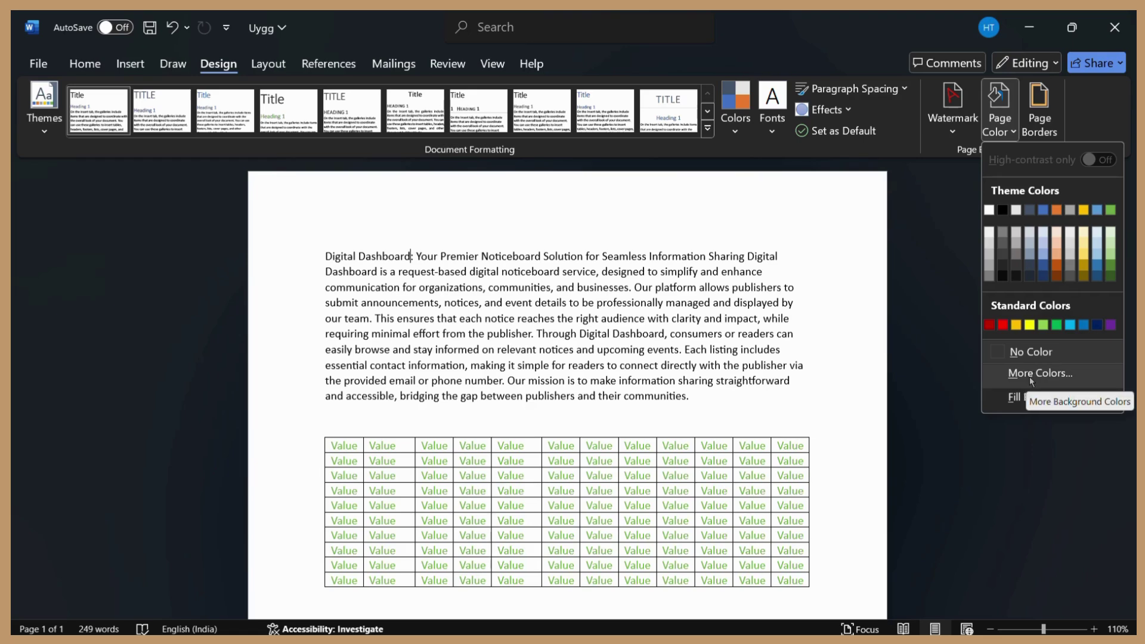
Mix a custom periwinkle of RGB 133/133/255 (#8585FF) in the More Colors dialog.
{"action": "left_click", "coordinate": [1032, 375]}
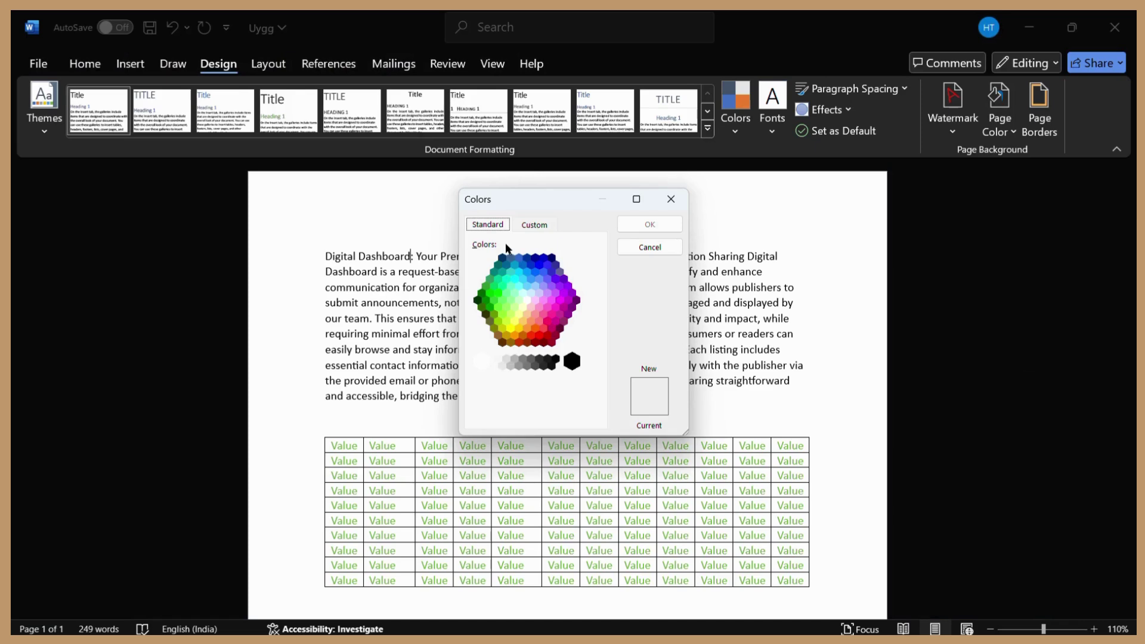
{"action": "left_click", "coordinate": [536, 287]}
{"action": "left_click", "coordinate": [540, 294]}
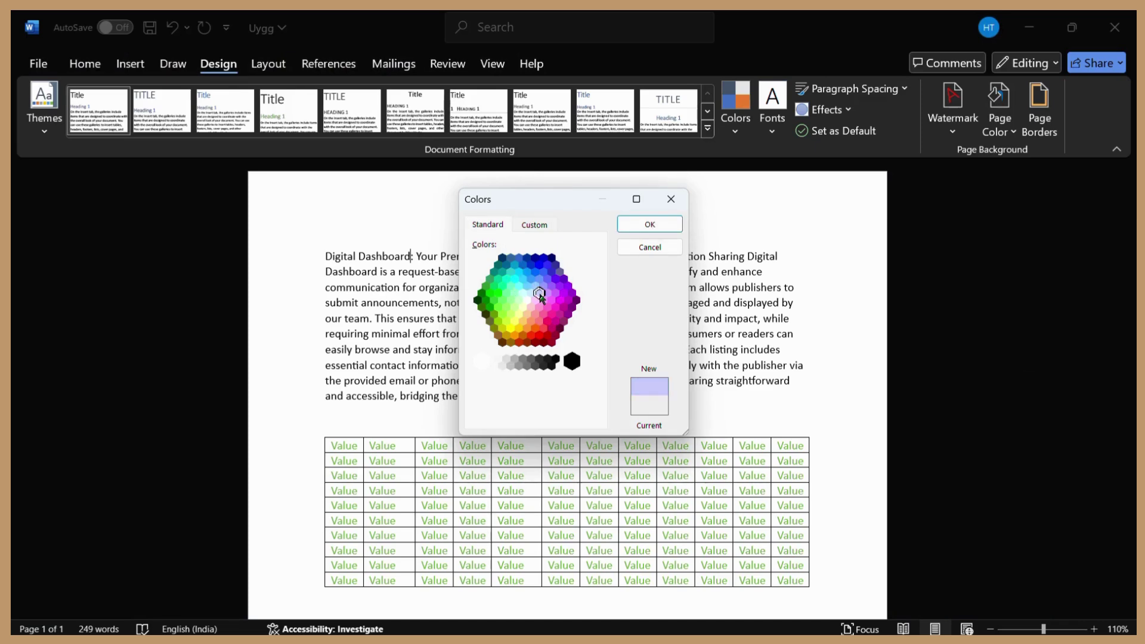
{"action": "left_click", "coordinate": [528, 226]}
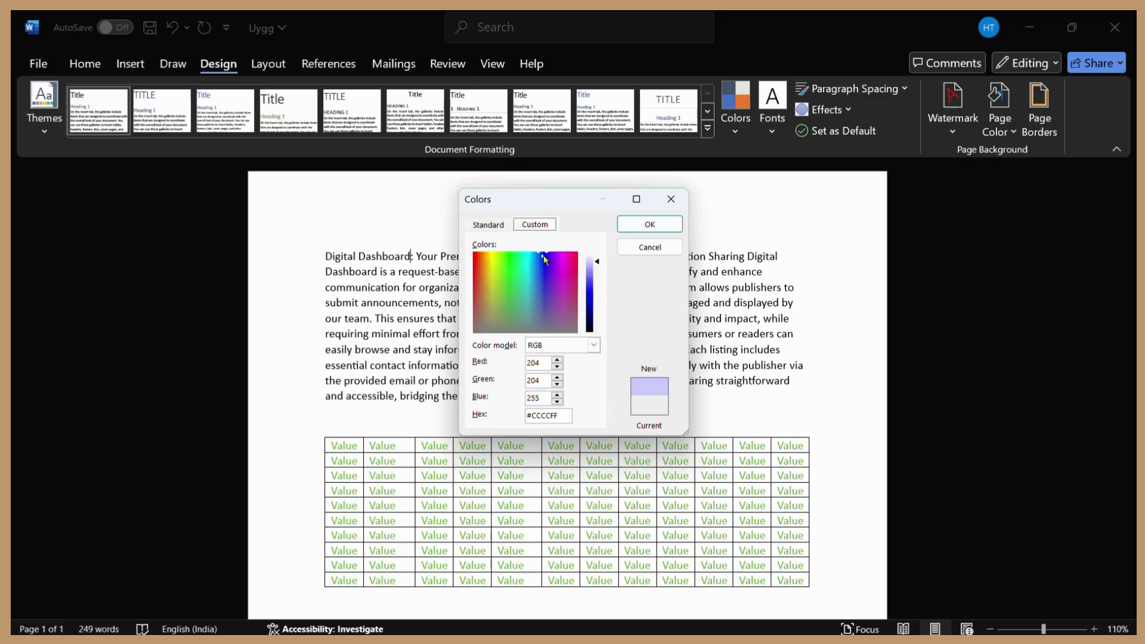
{"action": "left_click", "coordinate": [585, 346]}
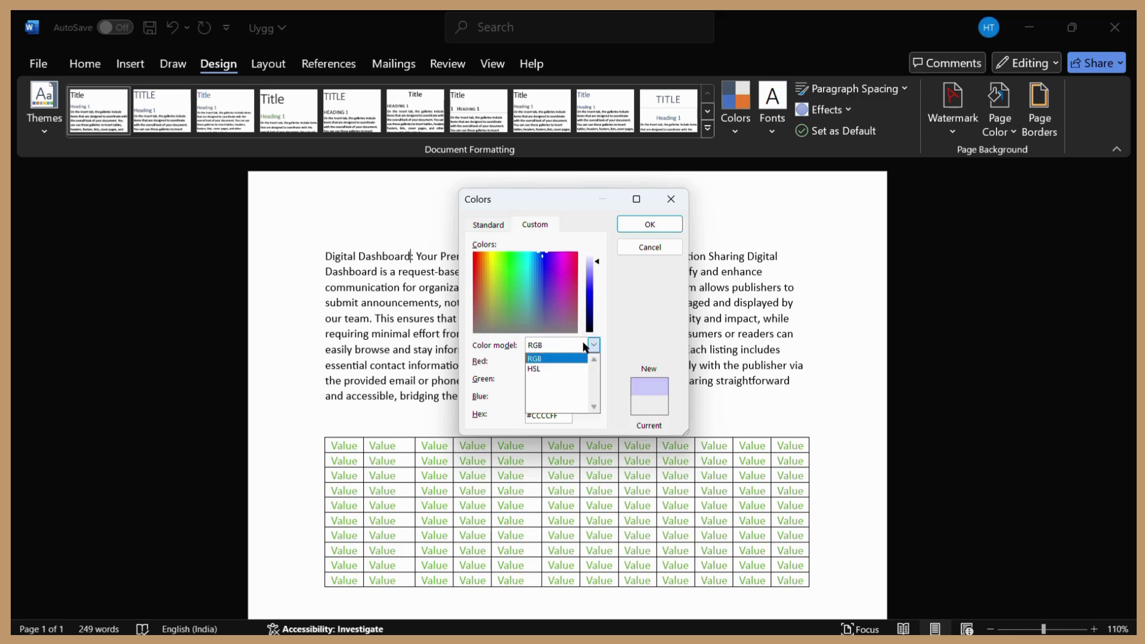
{"action": "left_click", "coordinate": [569, 358]}
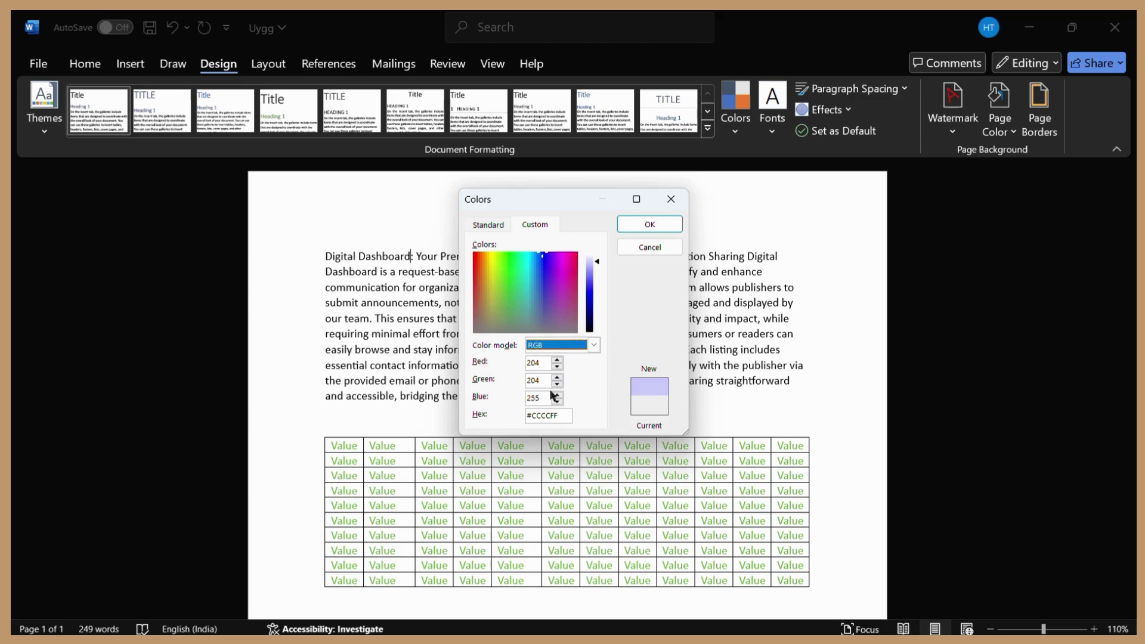
{"action": "left_click", "coordinate": [560, 417]}
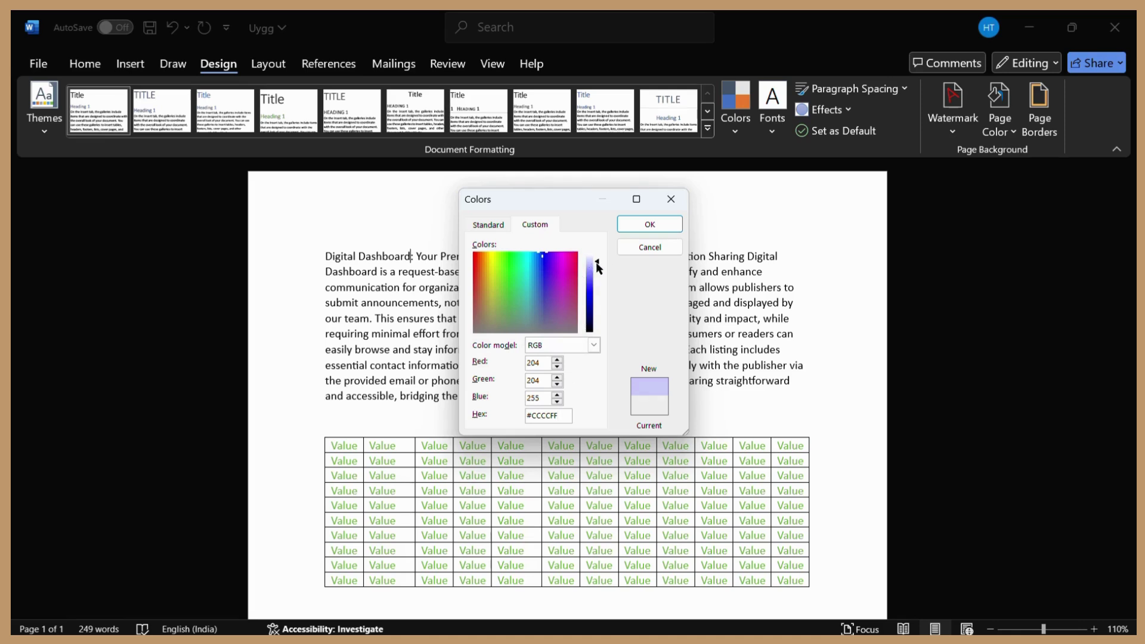
{"action": "mouse_move", "coordinate": [598, 267]}
{"action": "left_mouse_down"}
{"action": "mouse_move", "coordinate": [595, 298]}
{"action": "mouse_move", "coordinate": [581, 282]}
{"action": "mouse_move", "coordinate": [598, 273]}
{"action": "left_mouse_up"}
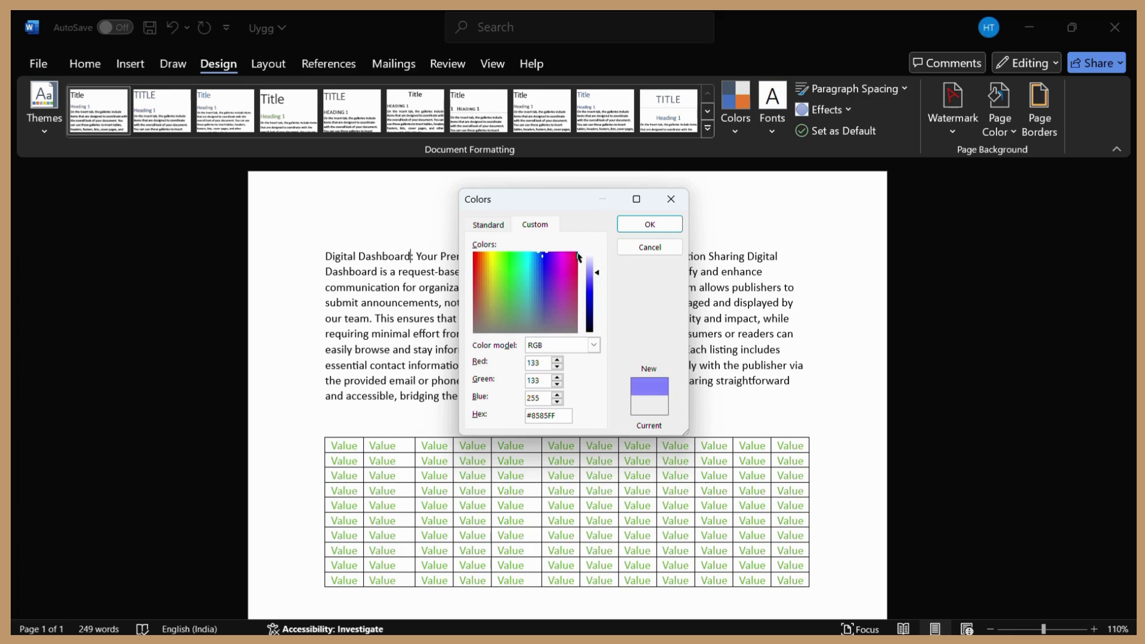
{"action": "left_click", "coordinate": [651, 225]}
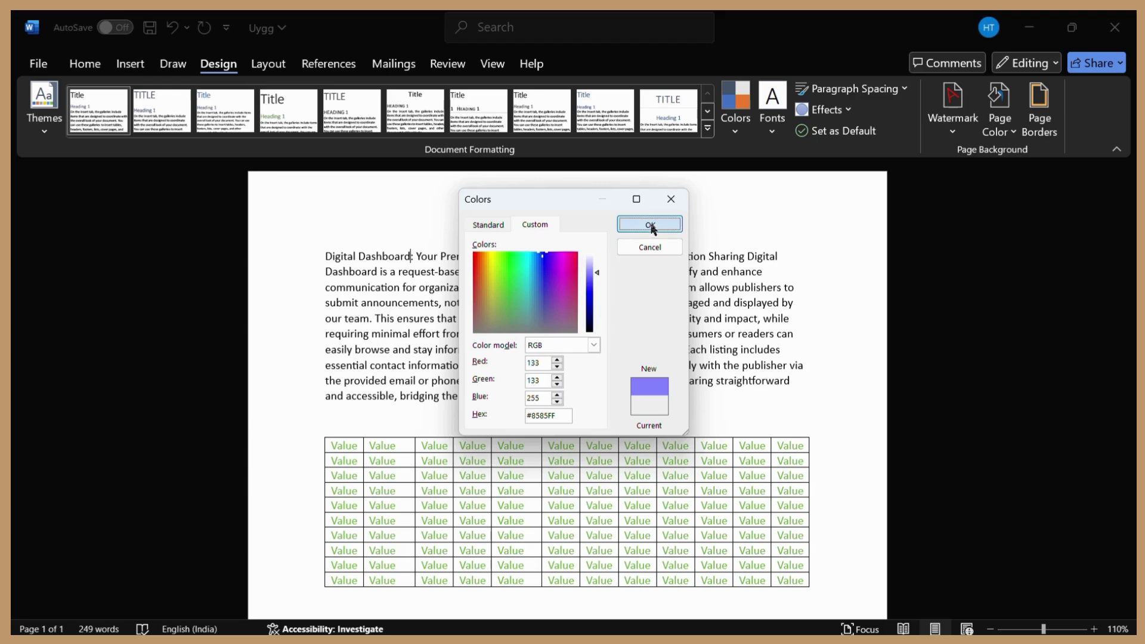
Check the new #8585FF page background and reopen the Page Color menu.
{"action": "scroll", "coordinate": [637, 356], "scroll_direction": "down", "scroll_amount": 5}
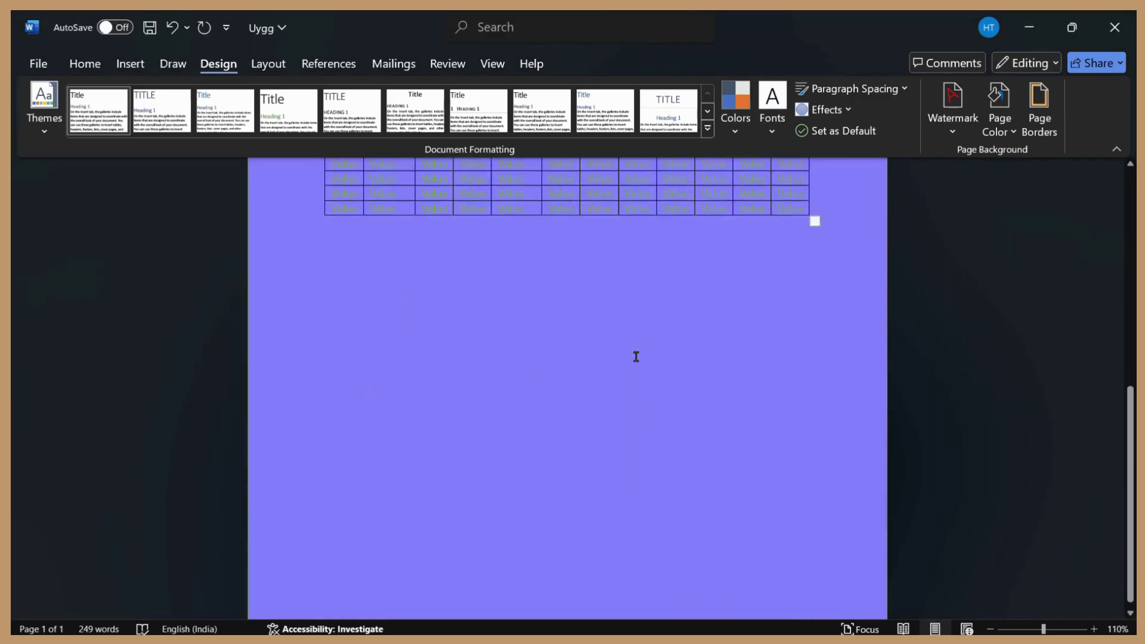
{"action": "scroll", "coordinate": [636, 355], "scroll_direction": "up", "scroll_amount": 5}
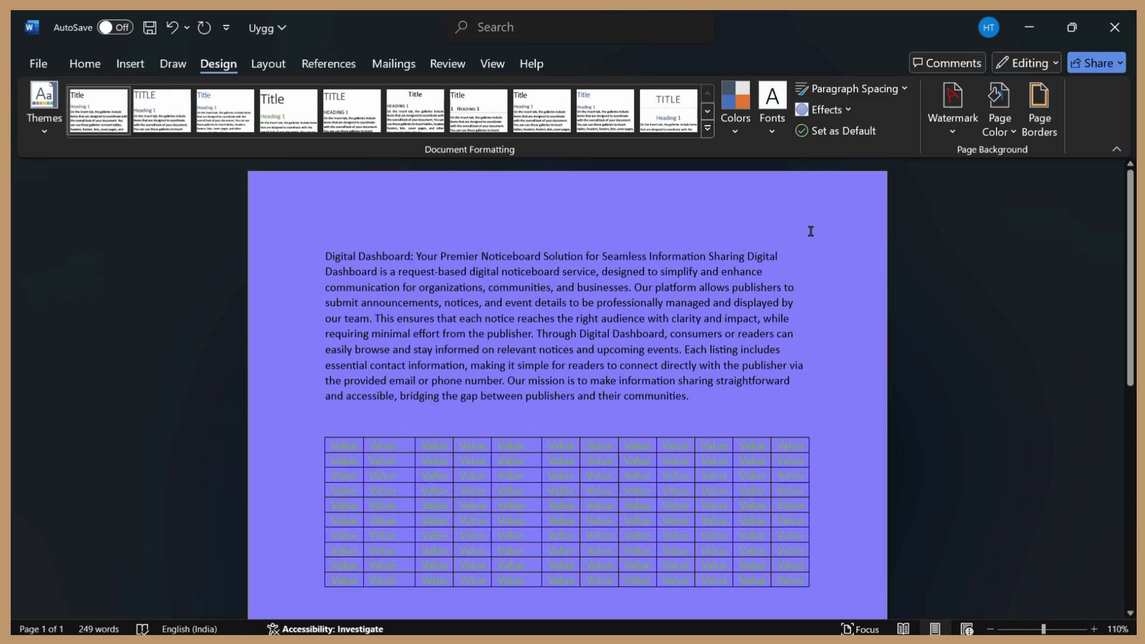
{"action": "left_click", "coordinate": [1013, 136]}
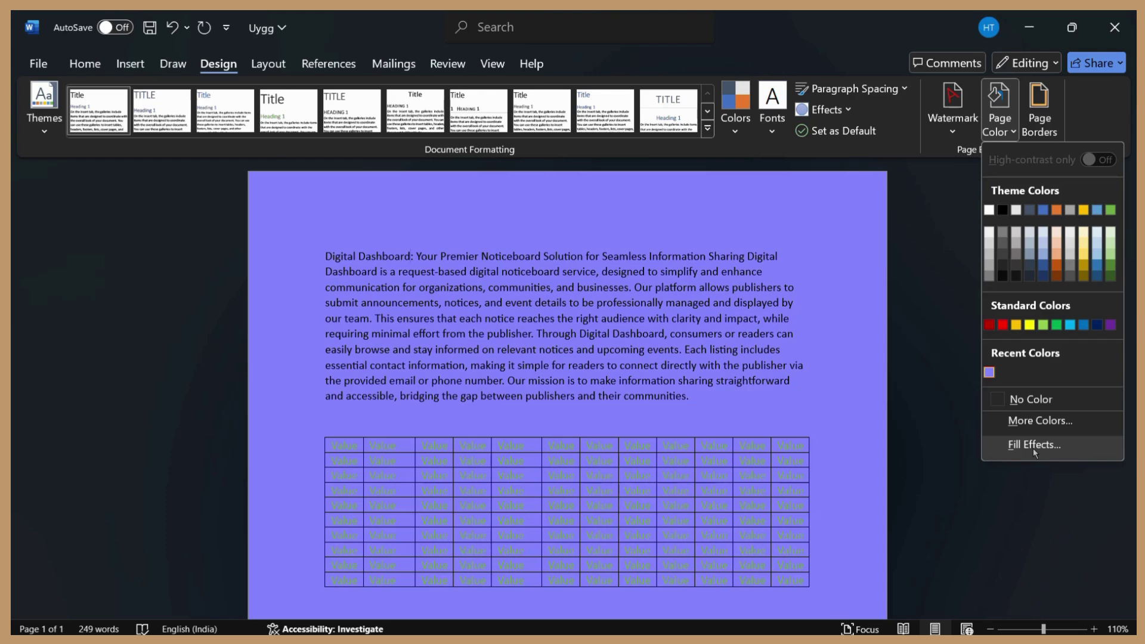
Pick the Papyrus texture in Fill Effects, then try Other Texture, which triggers an offline notice.
{"action": "left_click", "coordinate": [1050, 446]}
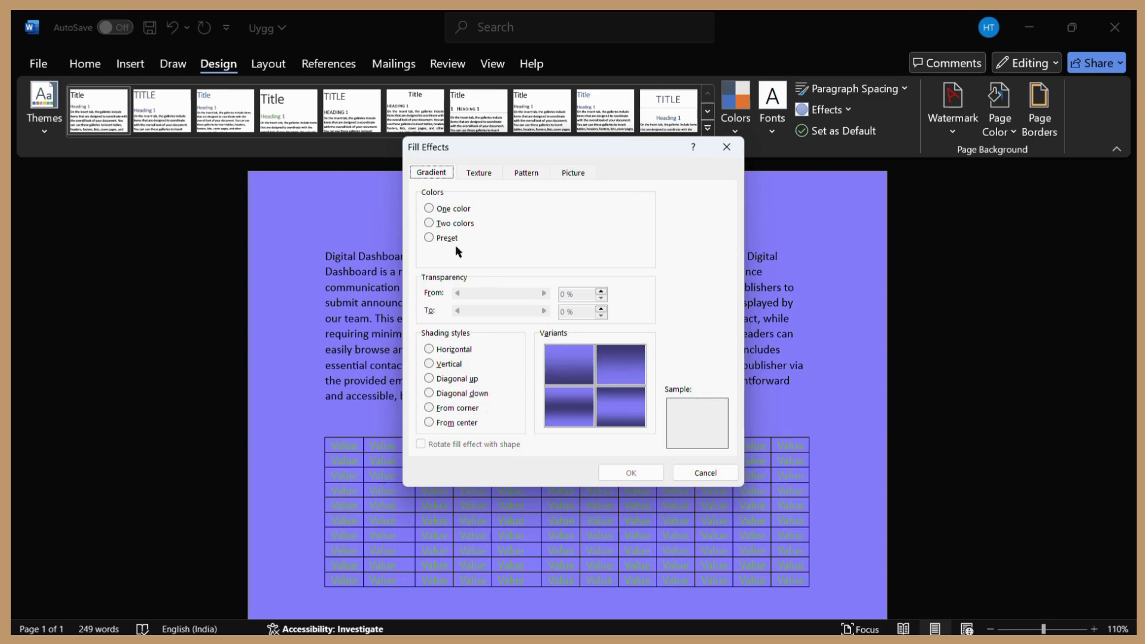
{"action": "left_click", "coordinate": [477, 173]}
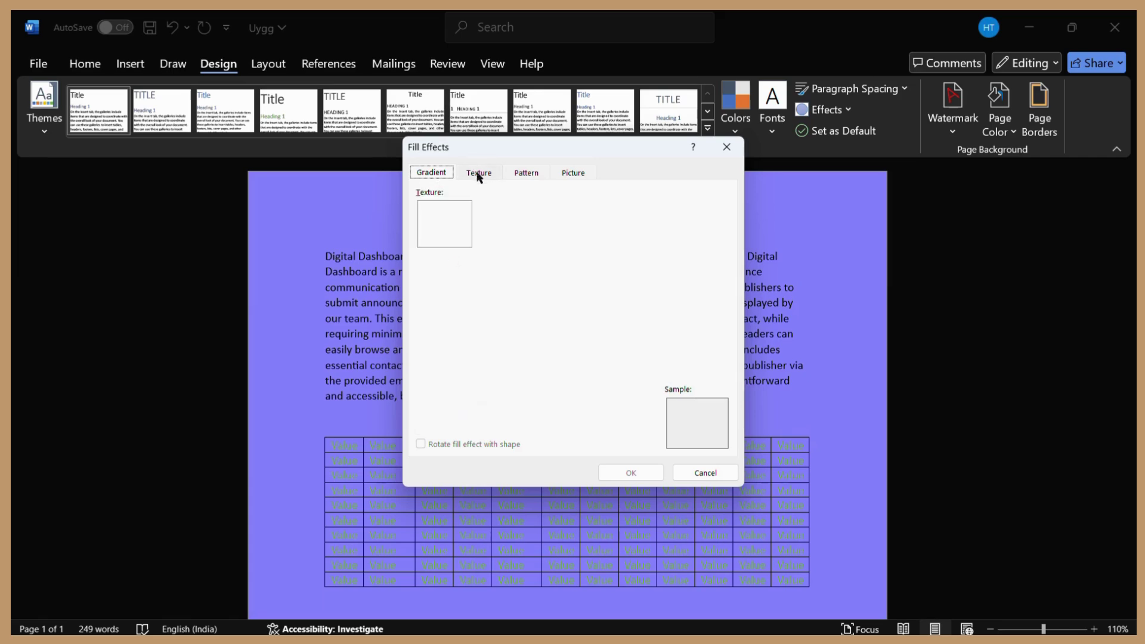
{"action": "left_click", "coordinate": [528, 174]}
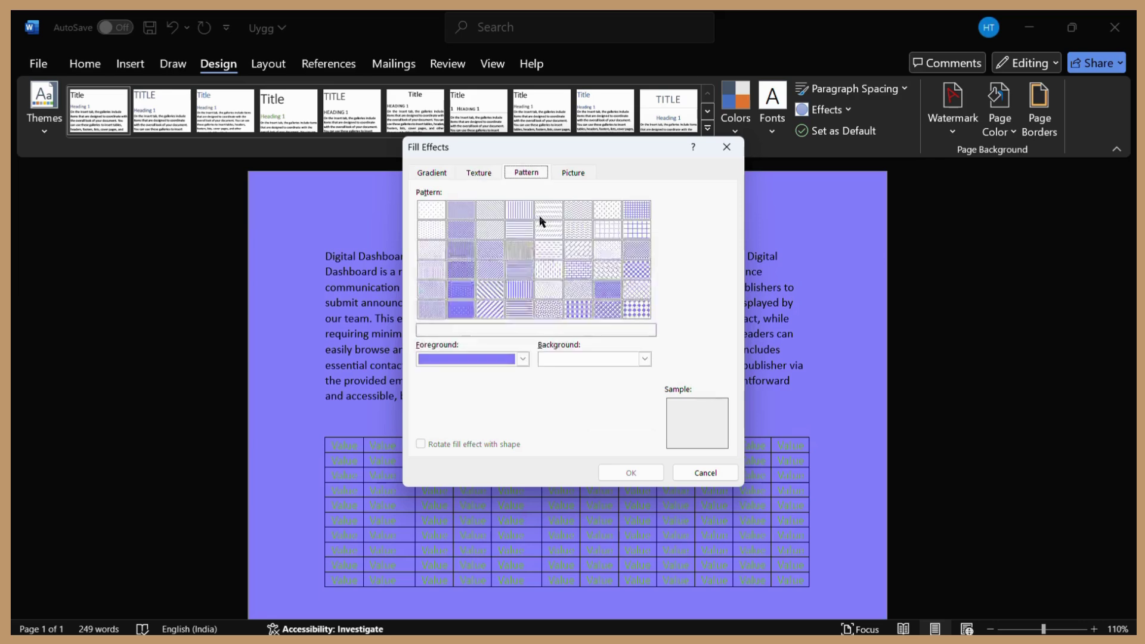
{"action": "left_click", "coordinate": [569, 174]}
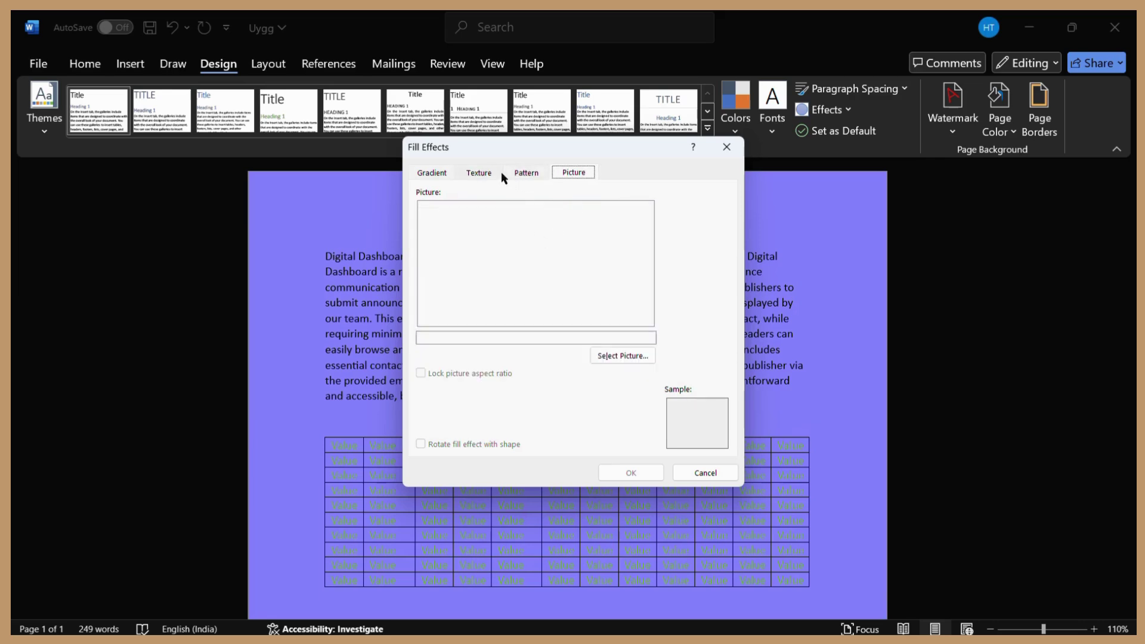
{"action": "left_click", "coordinate": [479, 173]}
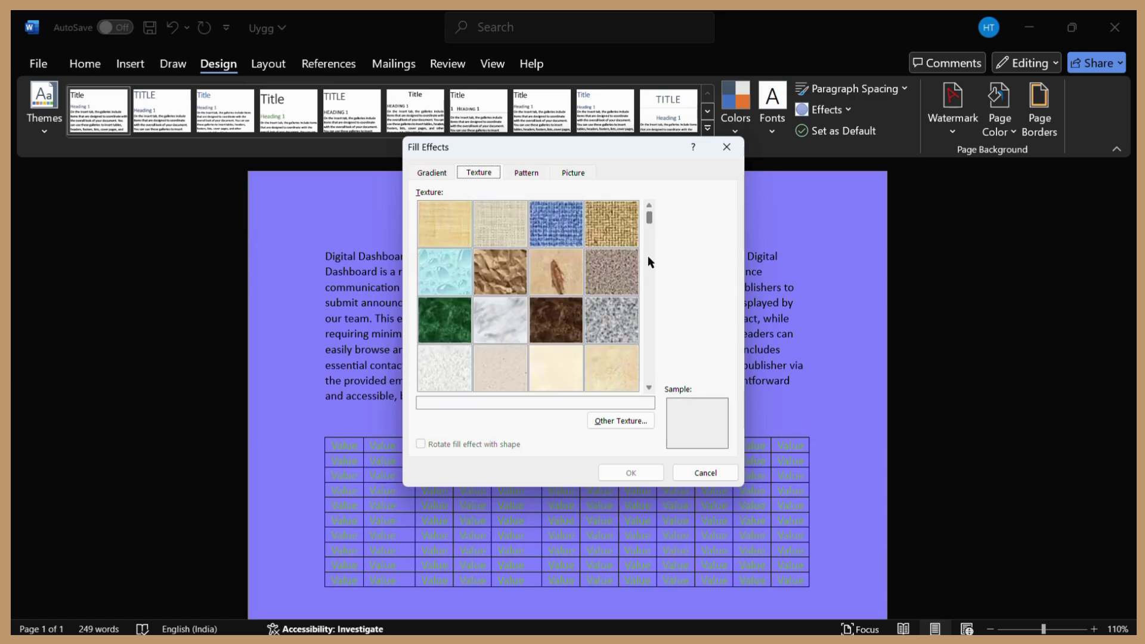
{"action": "left_click", "coordinate": [439, 226]}
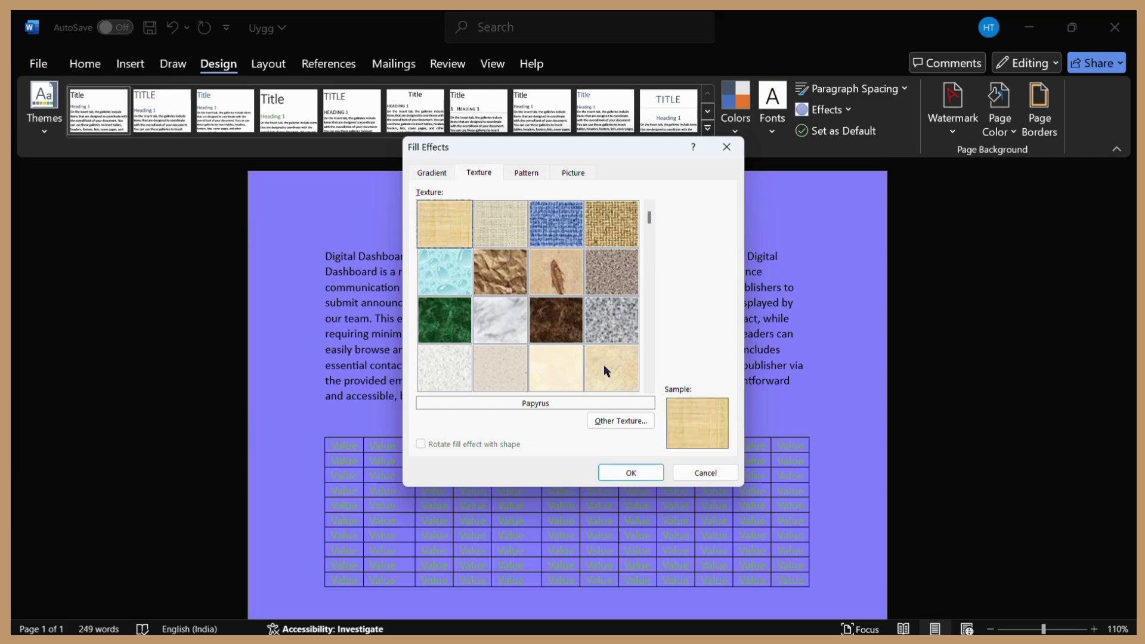
{"action": "left_click", "coordinate": [630, 424]}
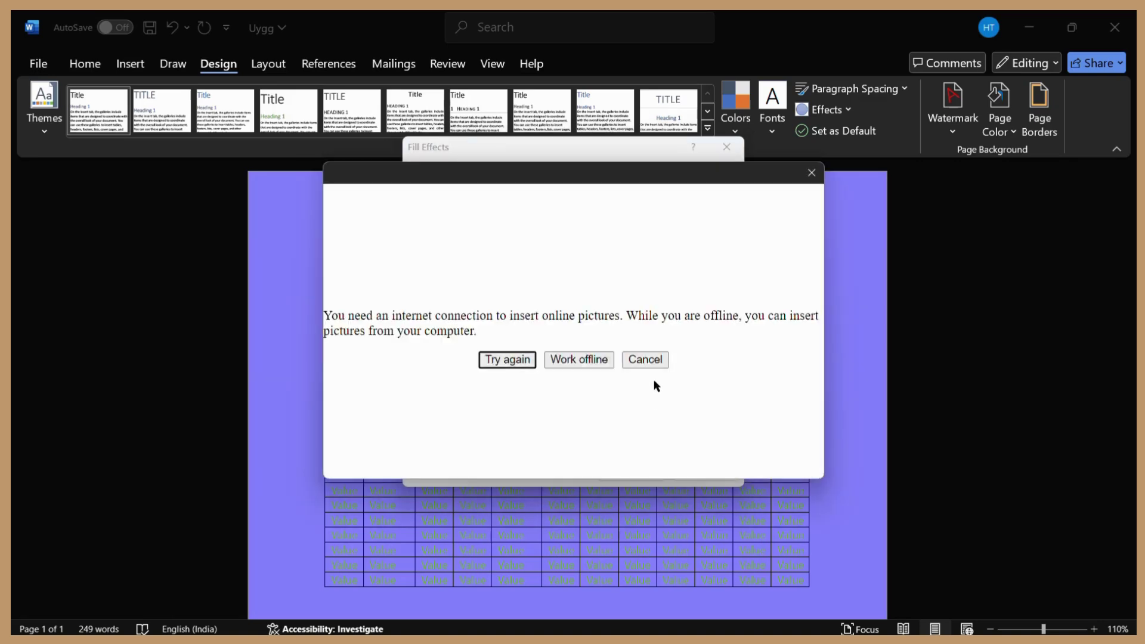
Close the offline pictures notice, keeping Papyrus selected in Fill Effects.
{"action": "left_click", "coordinate": [812, 173]}
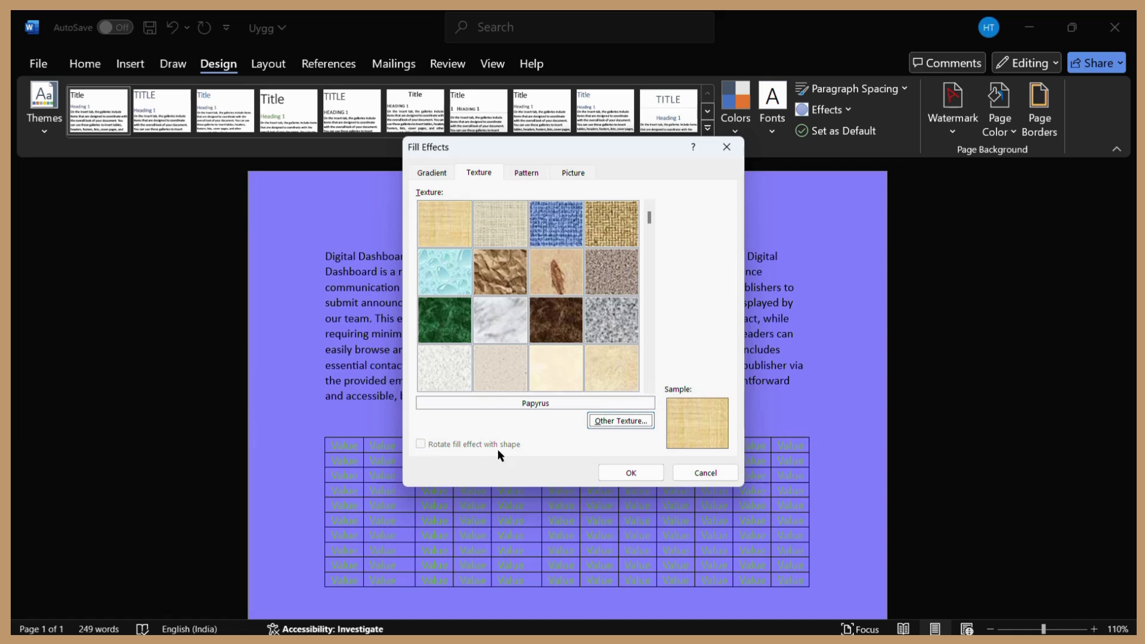
Apply the Papyrus texture as the page background and scroll to check it behind the table.
{"action": "left_click", "coordinate": [626, 472]}
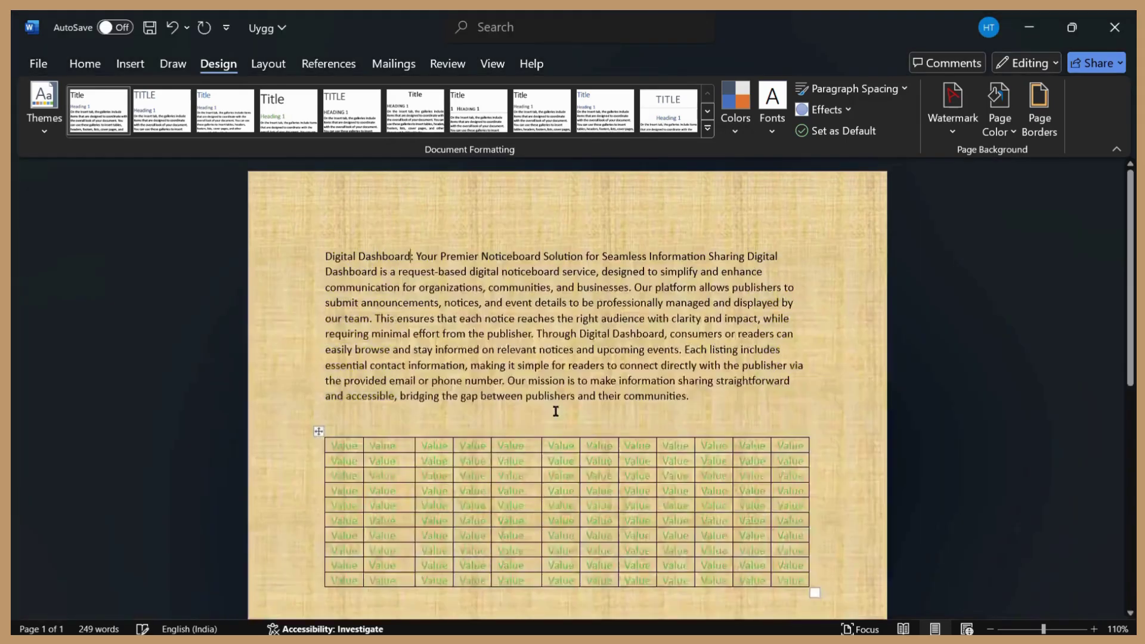
{"action": "scroll", "coordinate": [543, 408], "scroll_direction": "down", "scroll_amount": 8}
{"action": "scroll", "coordinate": [543, 409], "scroll_direction": "up", "scroll_amount": 8}
{"action": "scroll", "coordinate": [347, 323], "scroll_direction": "down", "scroll_amount": 5}
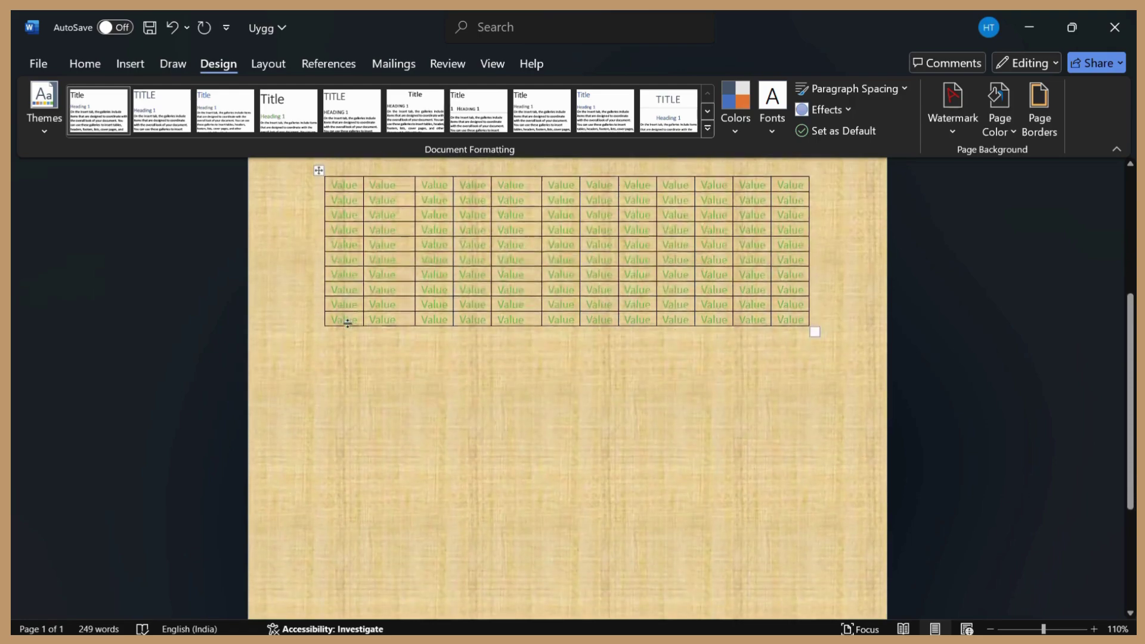
{"action": "scroll", "coordinate": [347, 323], "scroll_direction": "up", "scroll_amount": 5}
{"action": "scroll", "coordinate": [348, 323], "scroll_direction": "down", "scroll_amount": 5}
{"action": "scroll", "coordinate": [348, 323], "scroll_direction": "down", "scroll_amount": 2}
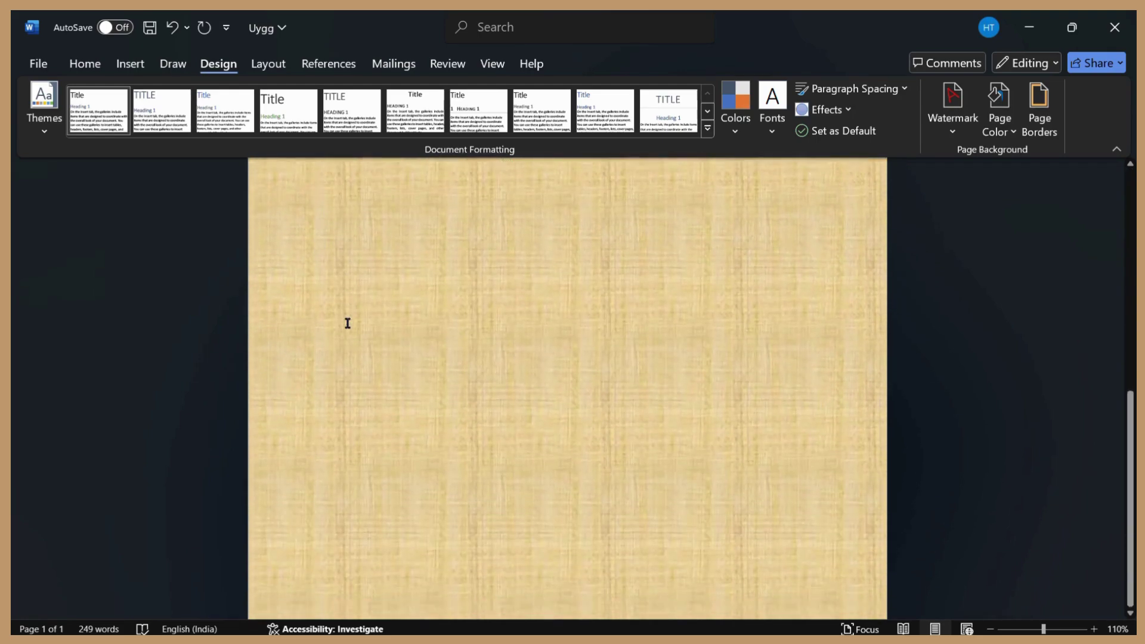
{"action": "scroll", "coordinate": [348, 323], "scroll_direction": "up", "scroll_amount": 7}
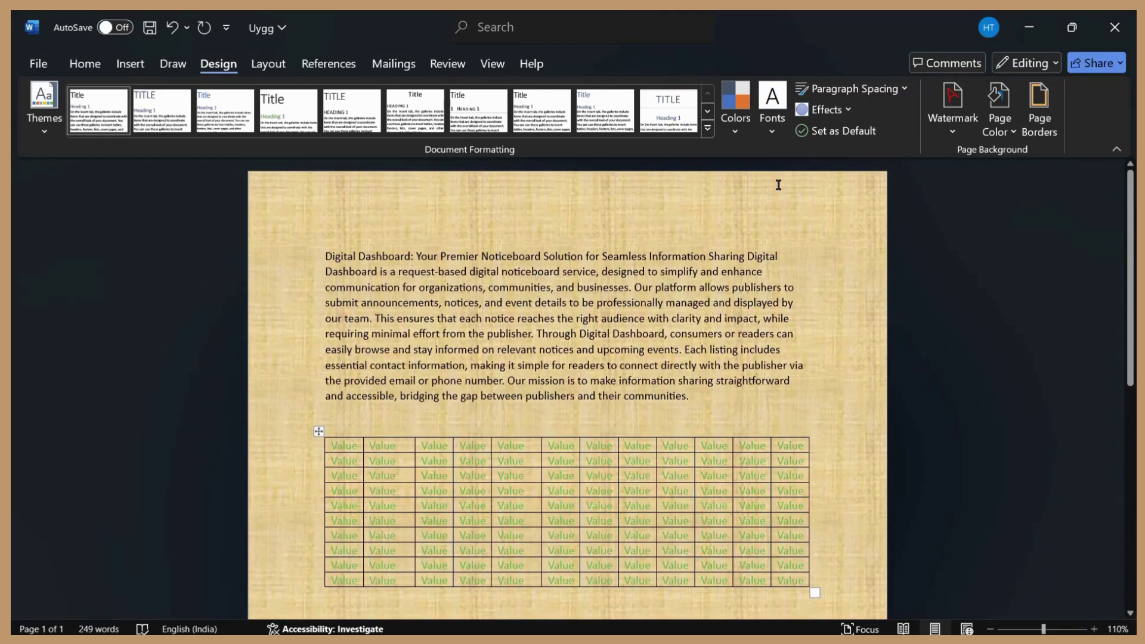